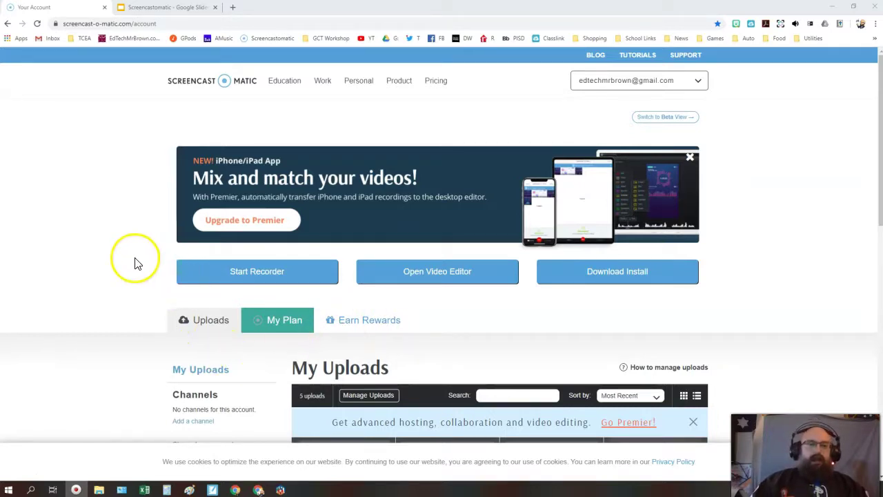
# Open the Pricing page and scroll through the Deluxe and Premier plan features
pyautogui.click(433, 92)
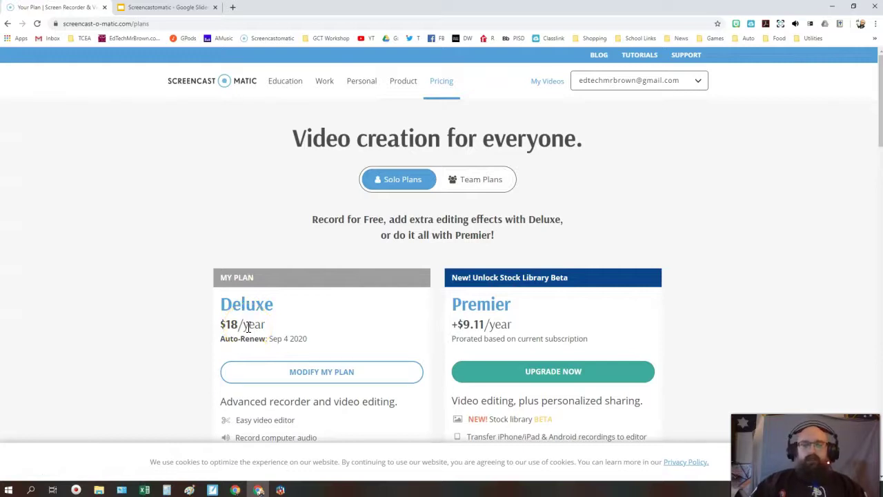
pyautogui.scroll(-2, 173, 383)
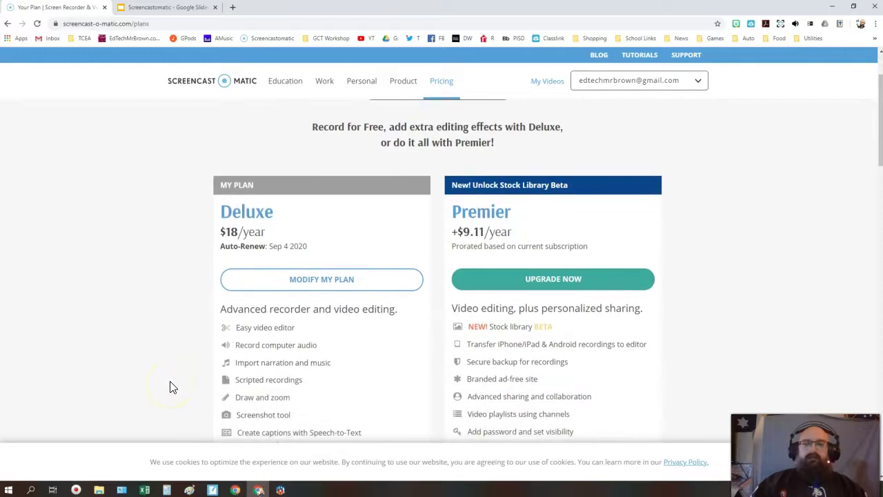
pyautogui.scroll(-1, 172, 385)
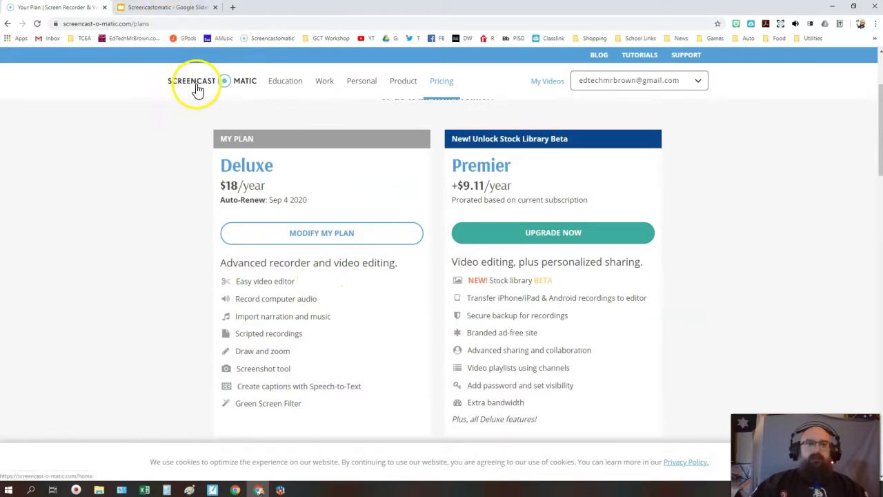
pyautogui.click(263, 38)
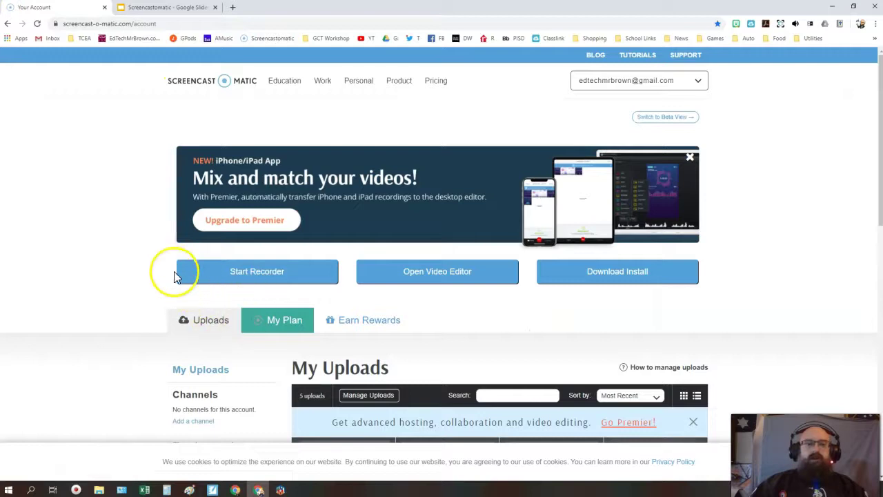
pyautogui.click(218, 272)
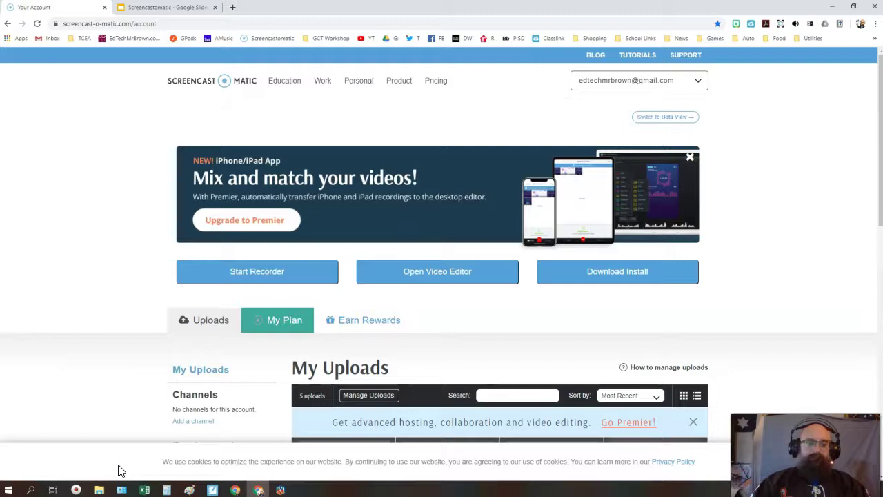
# Present the Screencastomatic slides deck full screen from the recorder screenshot slide
pyautogui.click(182, 8)
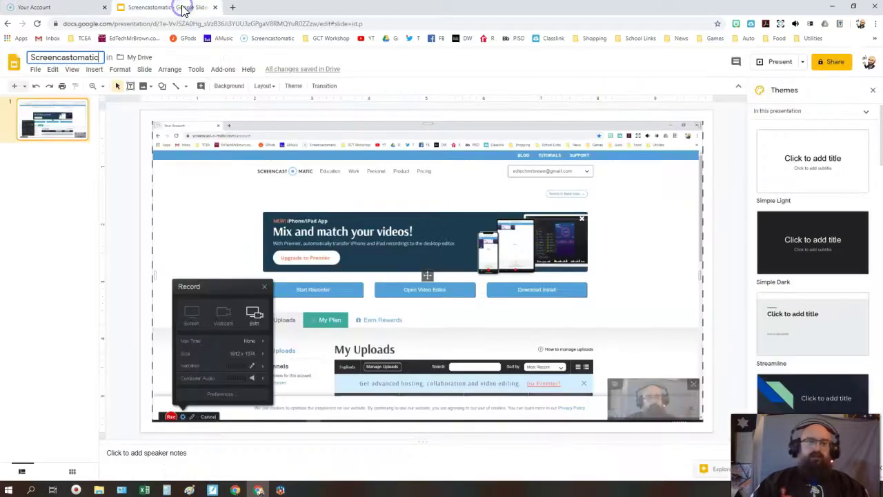
pyautogui.click(542, 298)
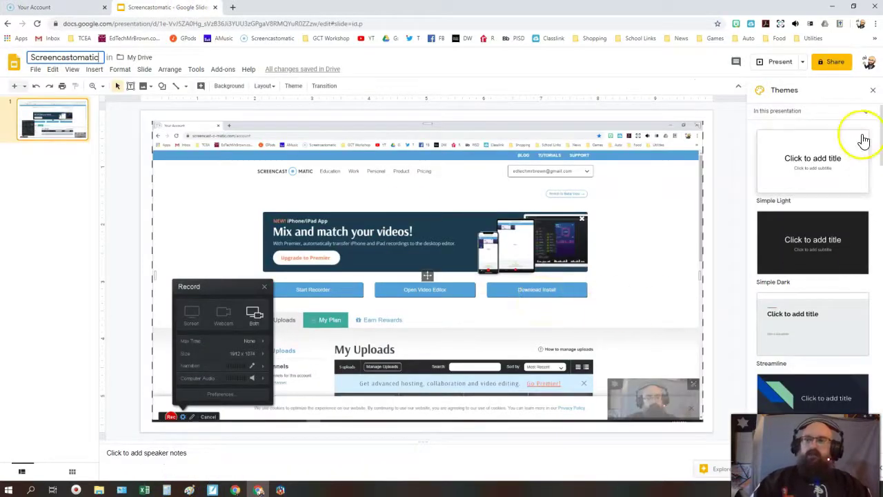
pyautogui.click(777, 61)
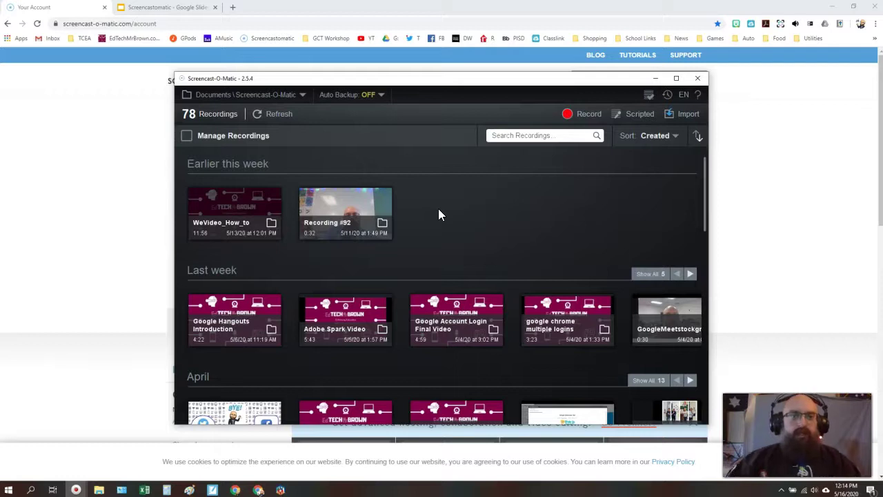
# Open the 11:56 WeVideo_How_to recording's preview and show its save, upload and edit options
pyautogui.click(389, 208)
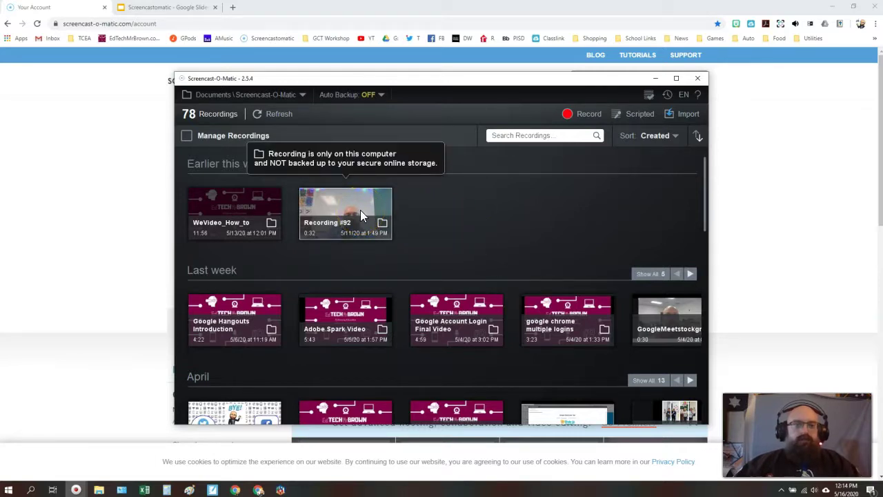
pyautogui.click(246, 209)
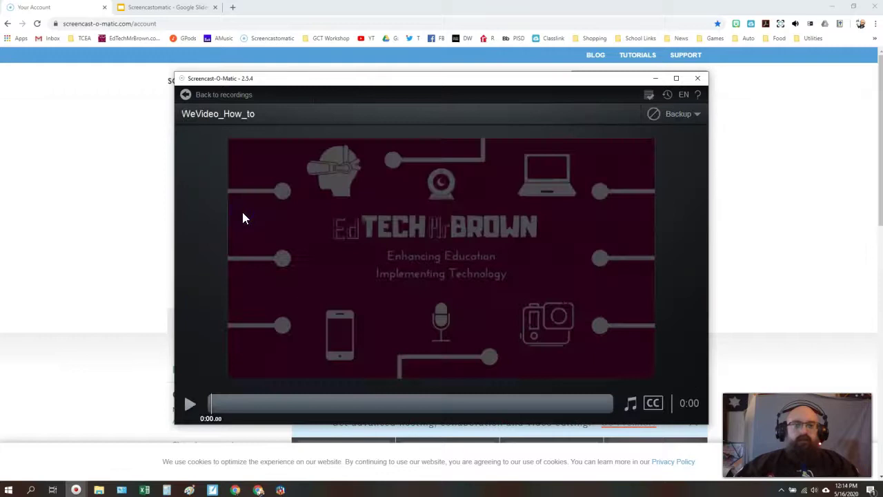
pyautogui.click(424, 245)
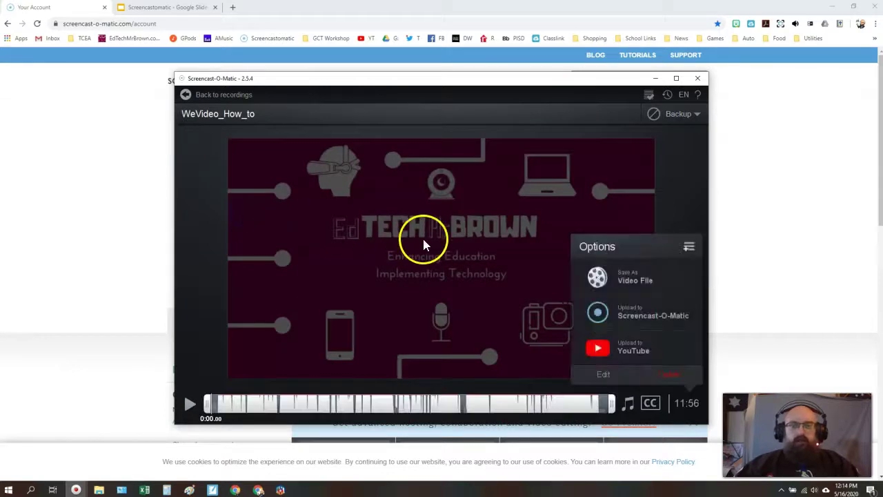
# Open WeVideo_How_to in the editor and scrub from the 0:13.92 webcam intro into the screen recording
pyautogui.click(601, 380)
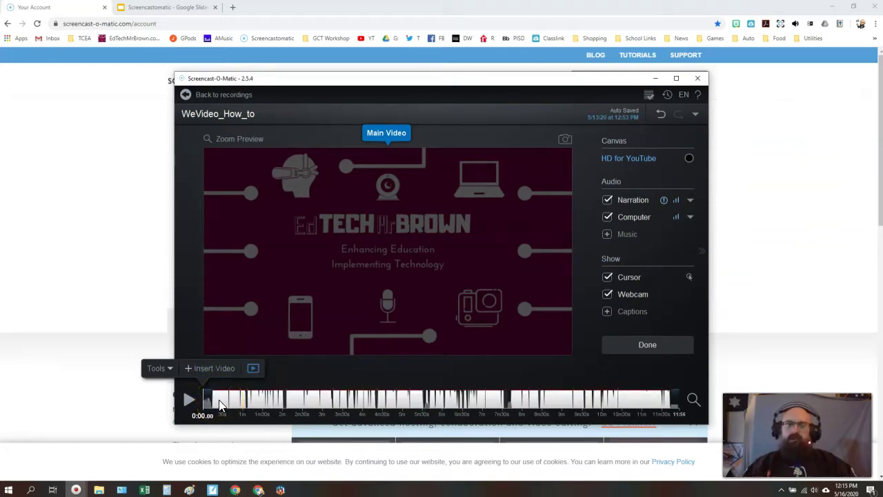
pyautogui.click(200, 401)
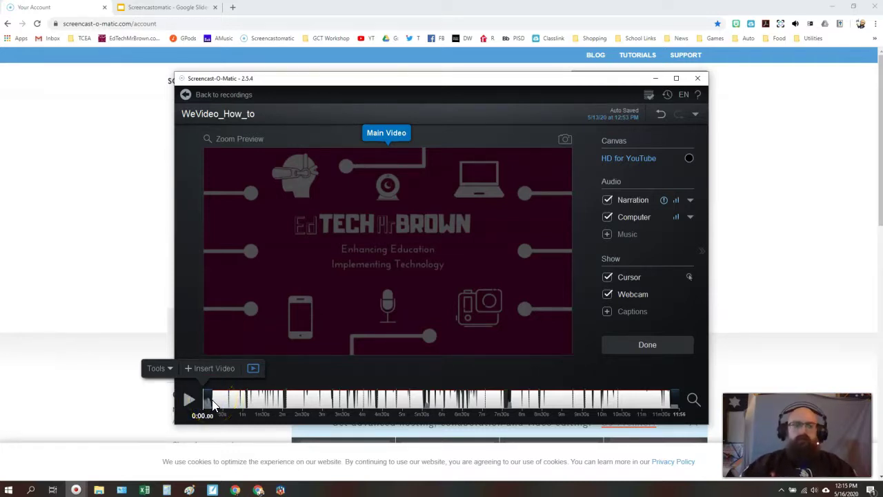
pyautogui.click(212, 400)
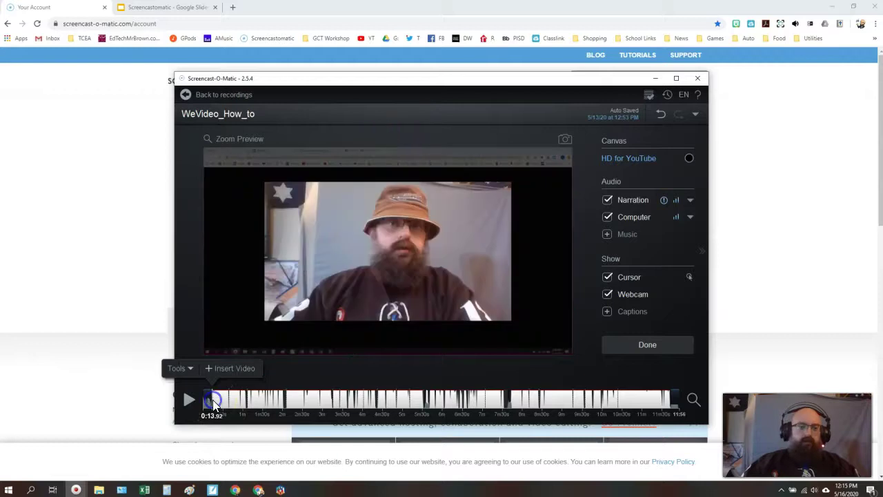
pyautogui.click(214, 378)
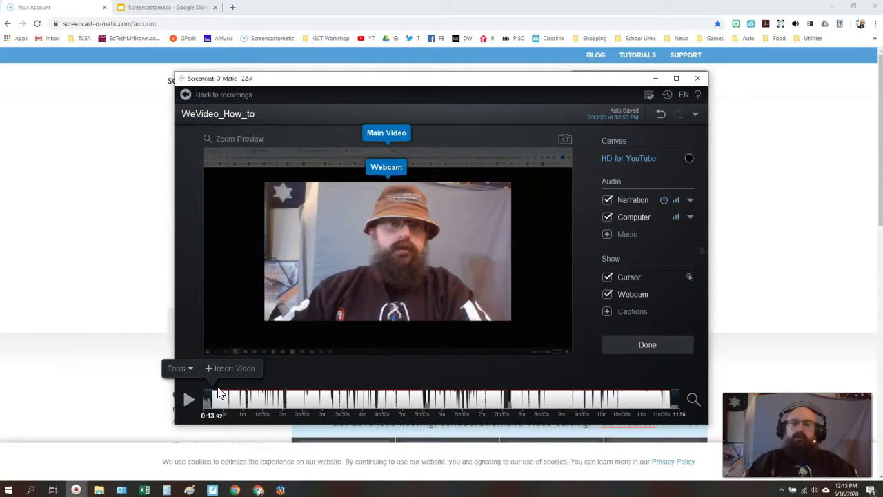
pyautogui.click(215, 375)
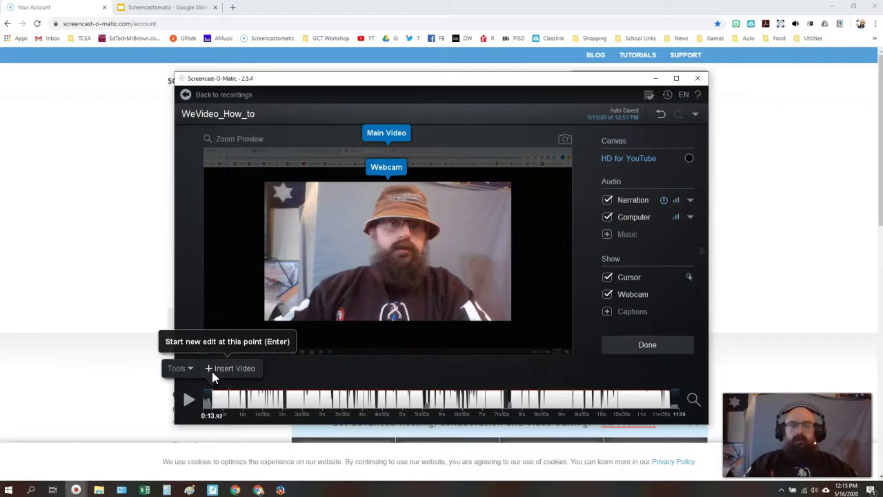
pyautogui.moveTo(221, 395); pyautogui.dragTo(355, 398)
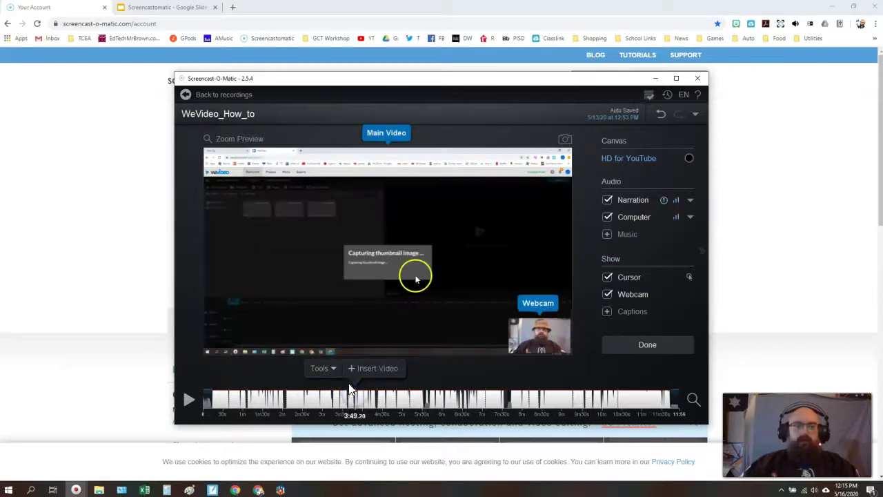
pyautogui.click(334, 371)
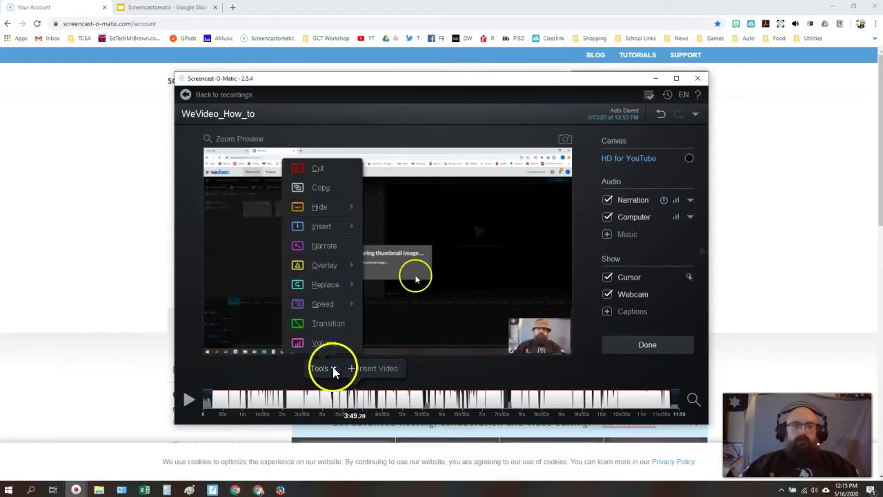
pyautogui.moveTo(321, 265)
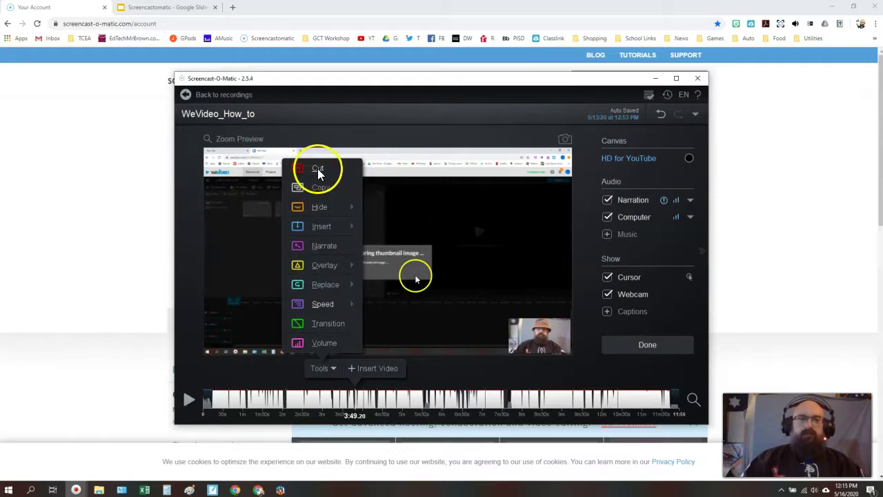
pyautogui.click(308, 366)
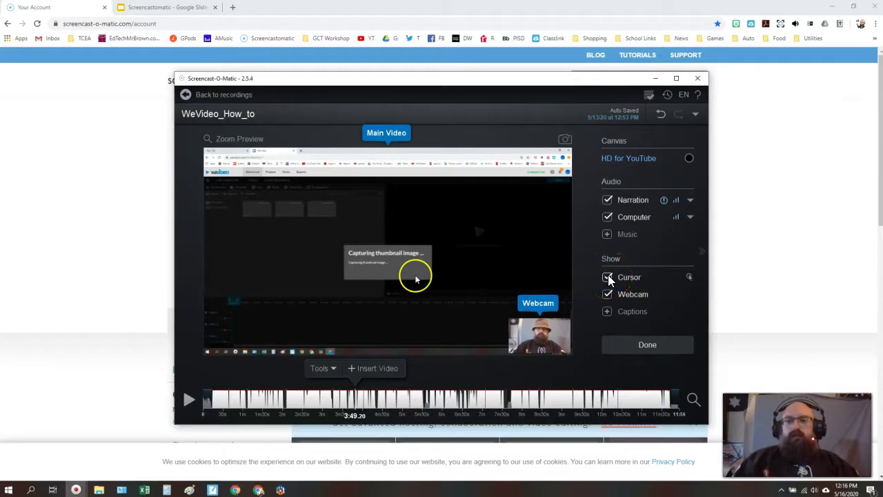
pyautogui.click(416, 293)
pyautogui.click(442, 279)
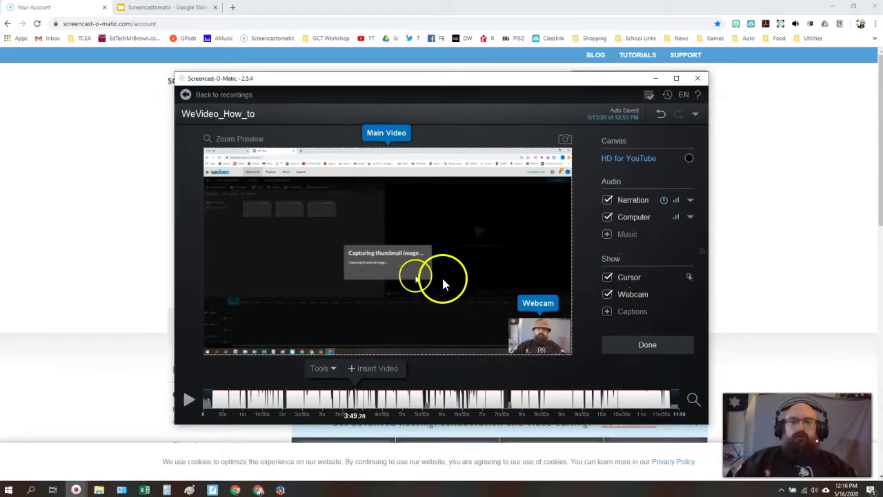
pyautogui.click(443, 328)
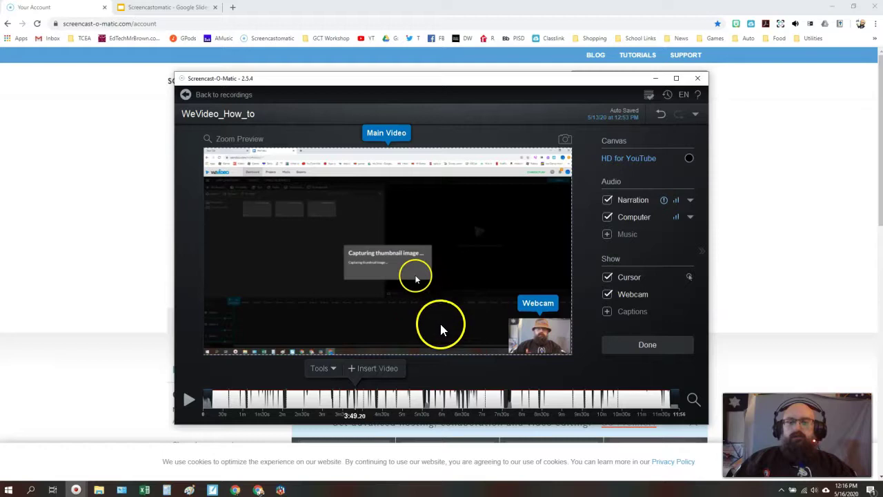
pyautogui.click(530, 304)
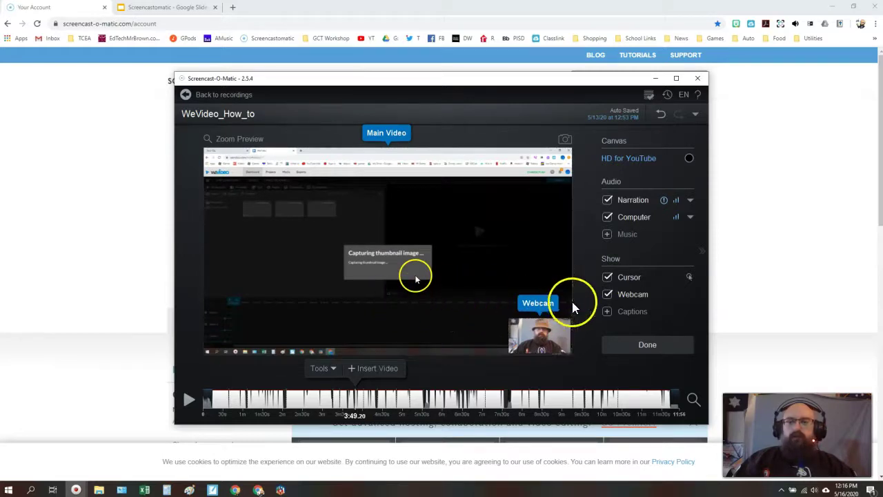
pyautogui.click(608, 297)
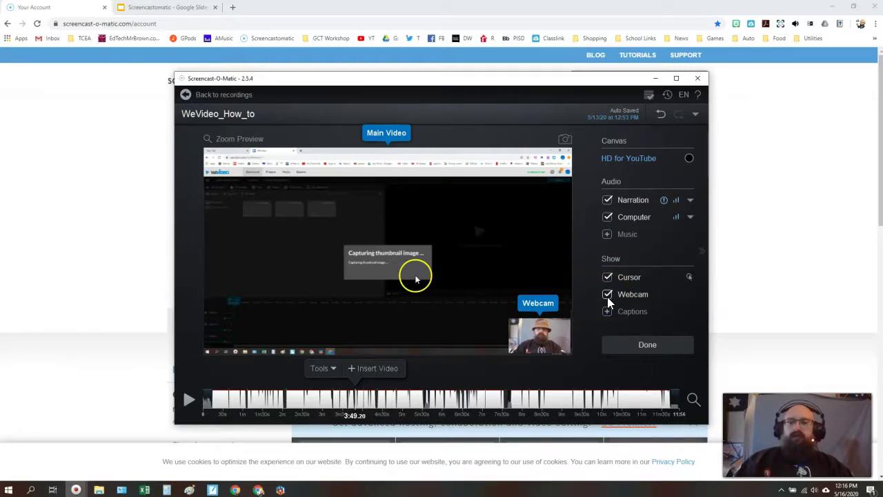
pyautogui.click(607, 330)
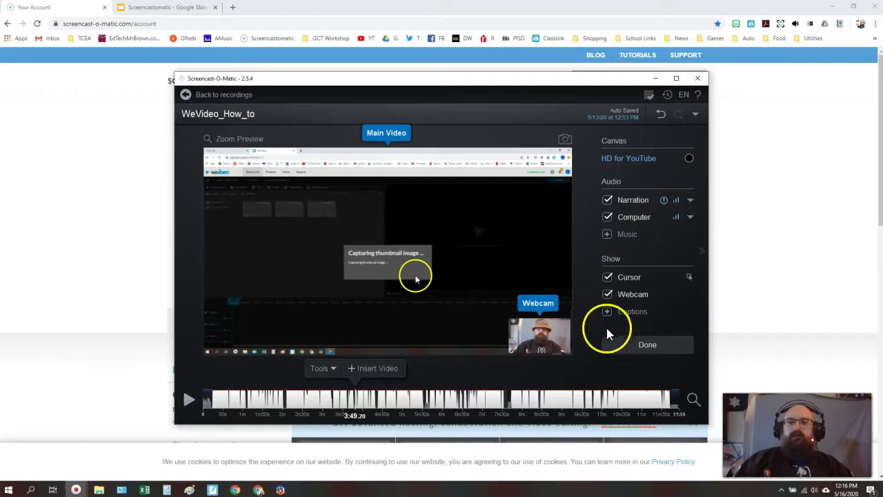
# Raise the narration volume, then return to the editor window from Chrome
pyautogui.click(675, 206)
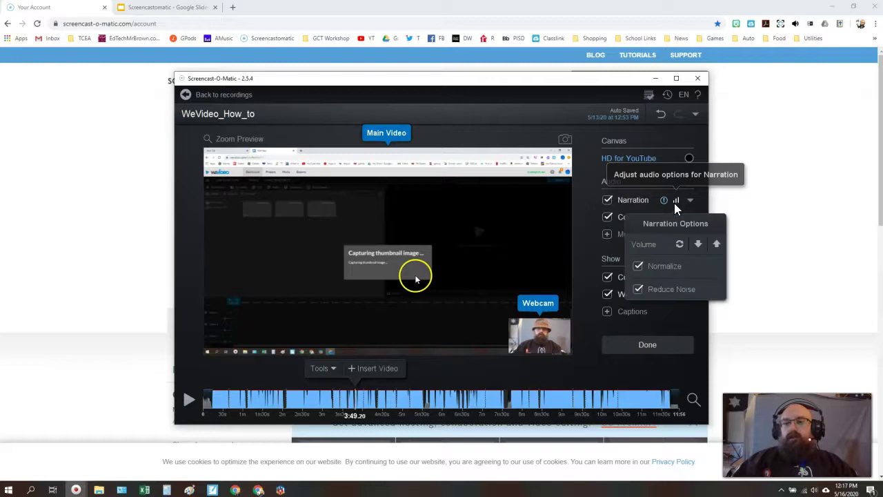
pyautogui.click(719, 246)
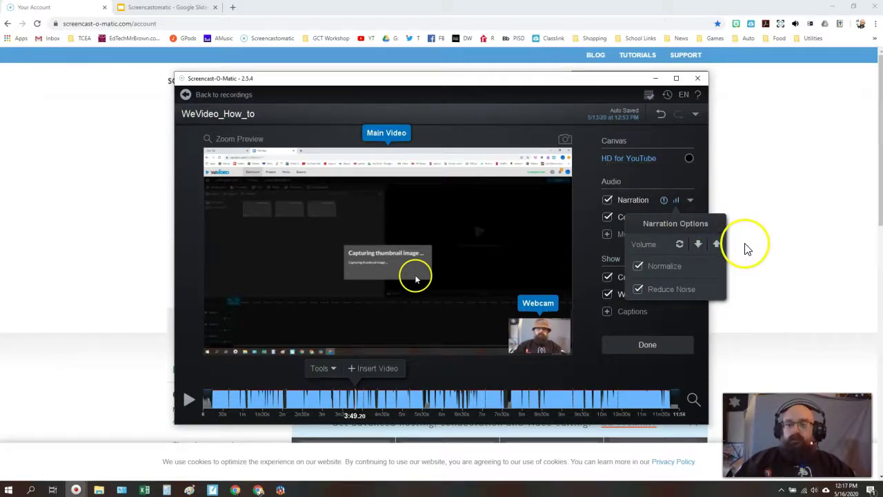
pyautogui.click(745, 244)
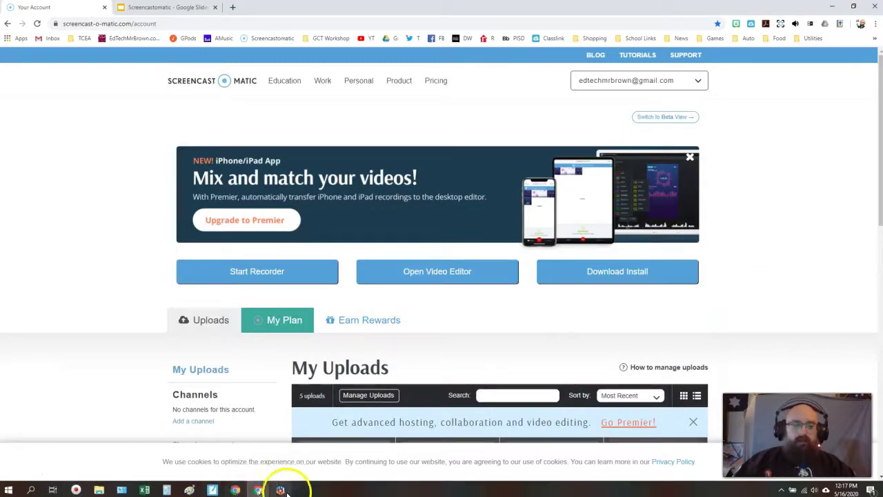
pyautogui.click(76, 490)
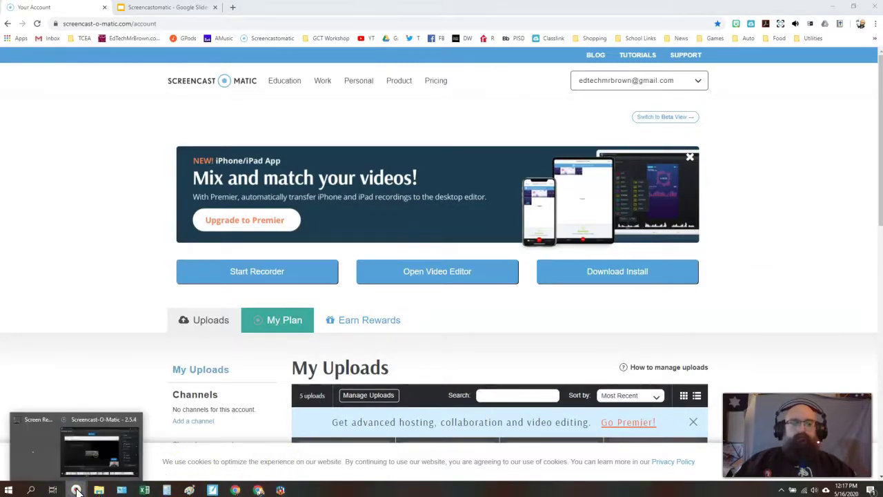
pyautogui.click(100, 451)
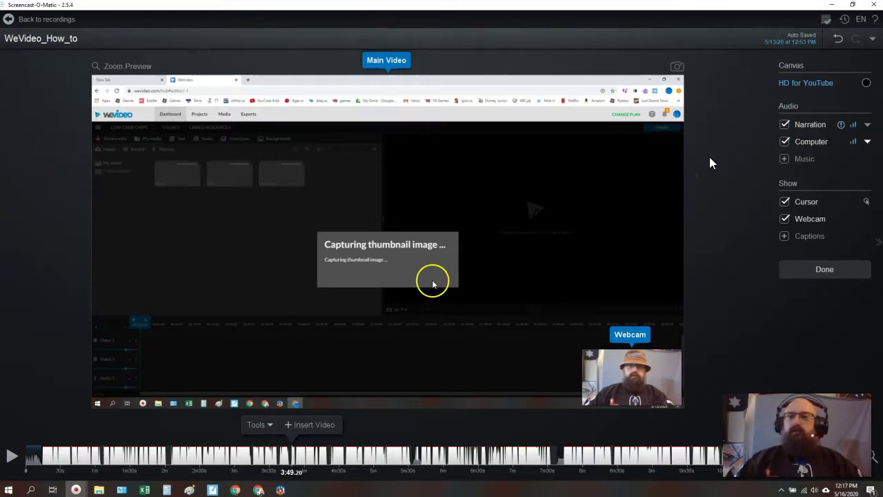
# Finish the edit settings with Done and show the save and upload options
pyautogui.click(564, 242)
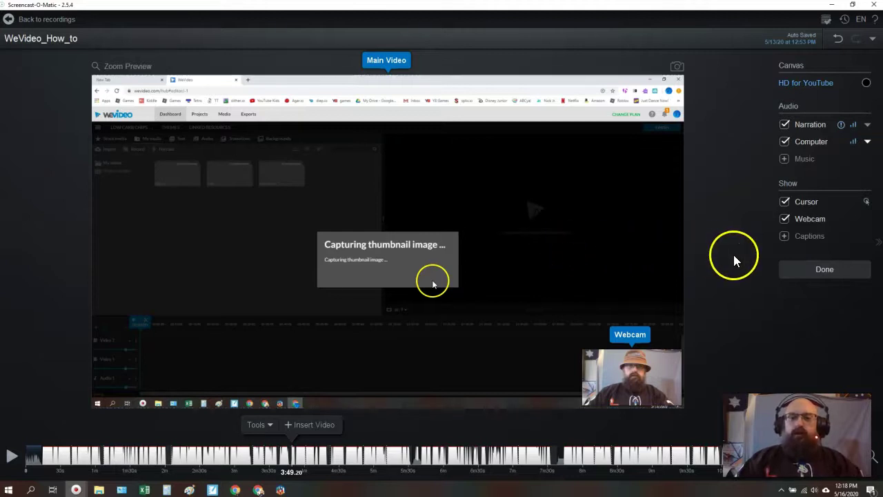
pyautogui.click(811, 270)
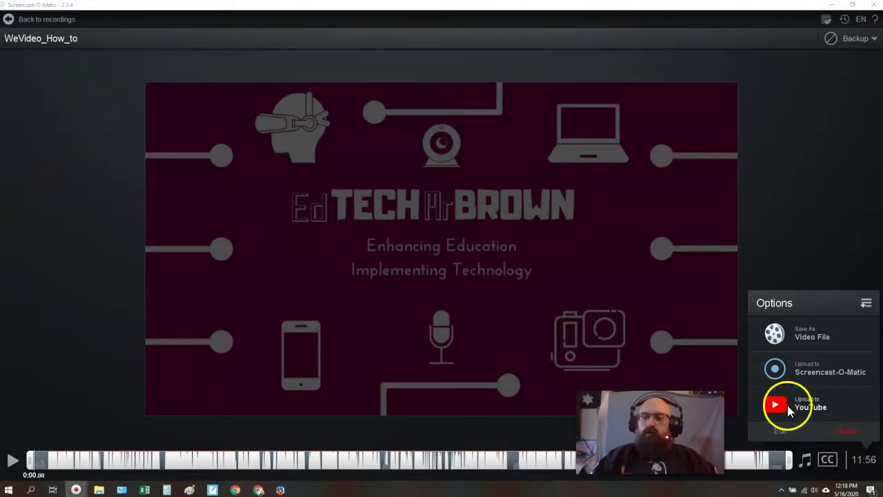
# Open YouTube upload settings for WeVideo_How_to: Public, Education category, higher quality
pyautogui.click(787, 405)
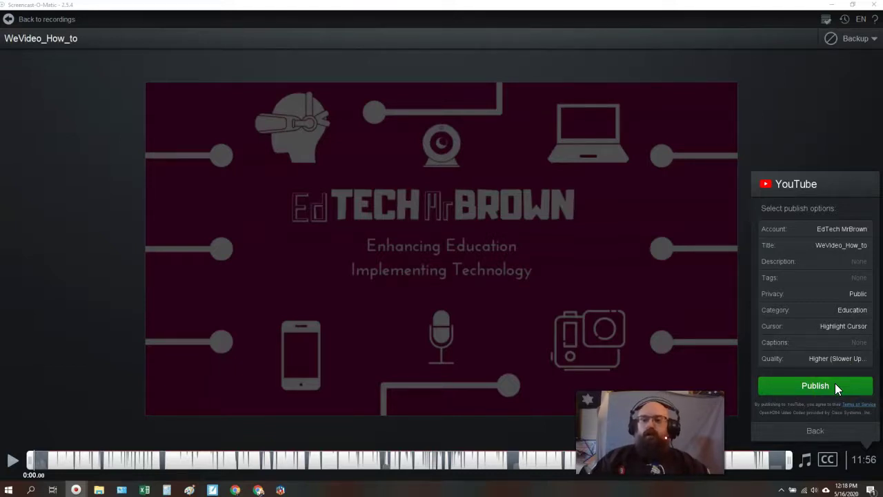
pyautogui.click(835, 386)
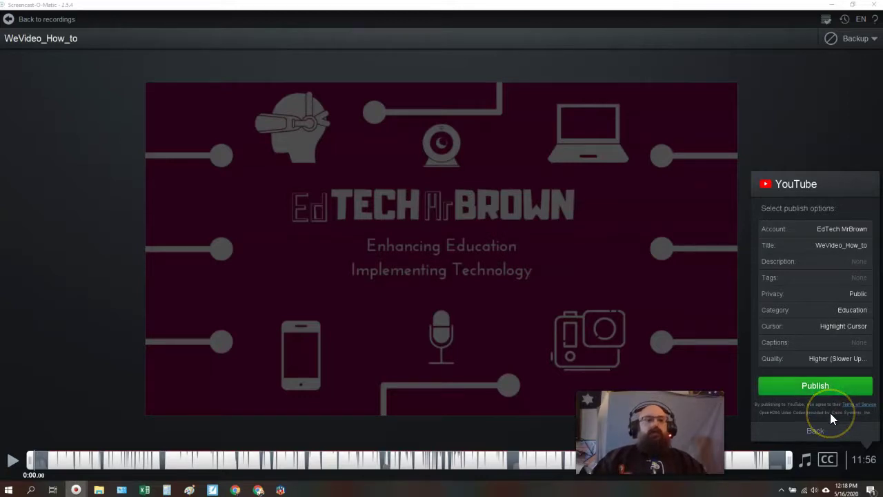